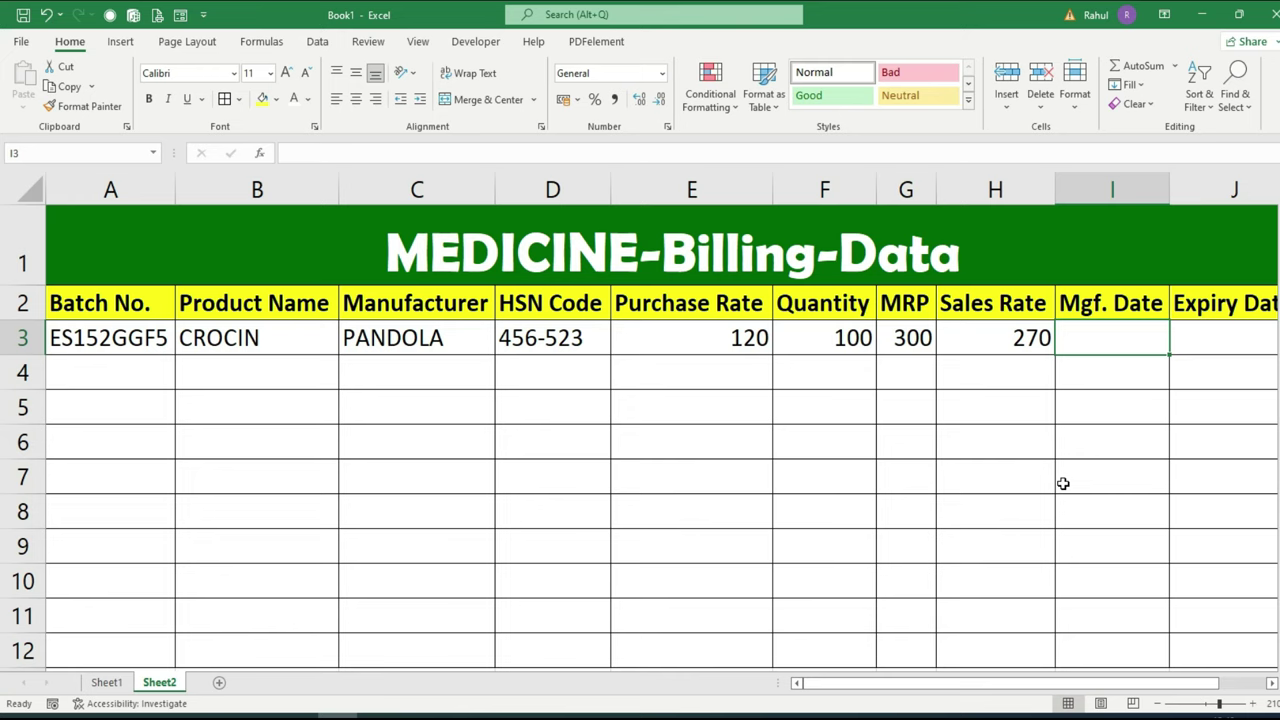
Enter 1-11-2022 as the manufacturing date and 30-12-2023 as the expiry date for CROCIN in row 3
type("1-11-2022")
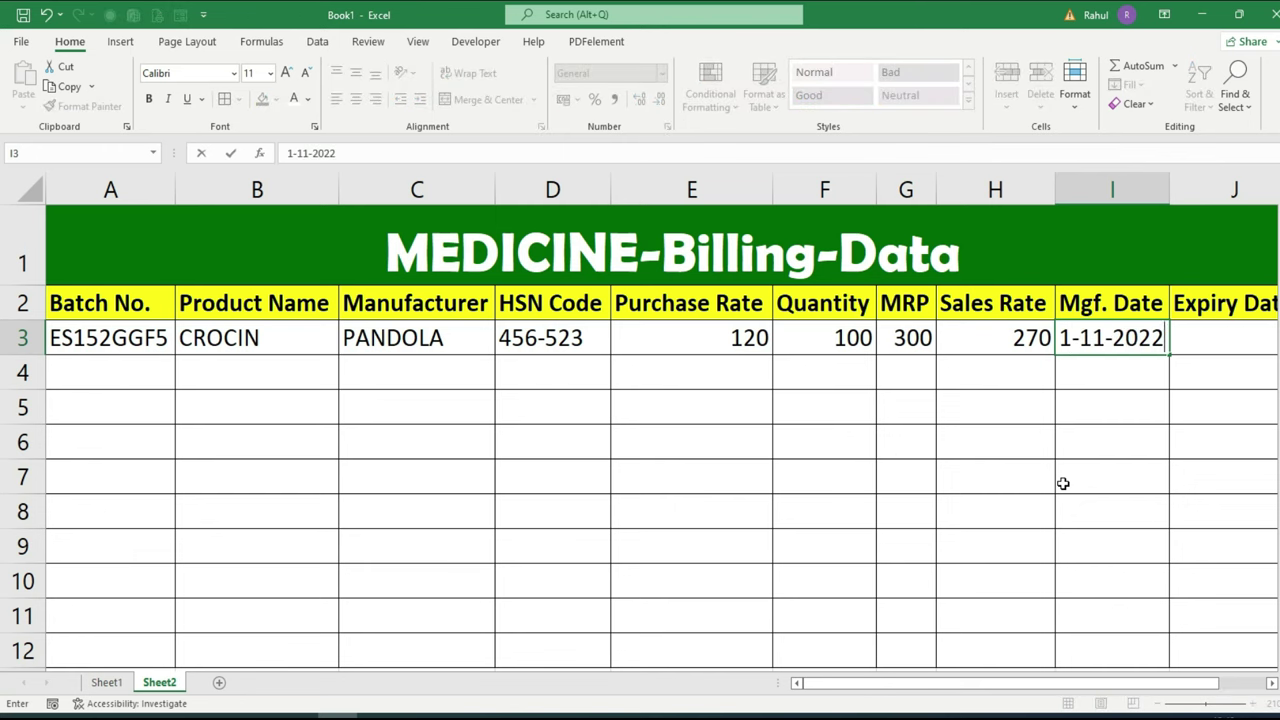
key("Tab")
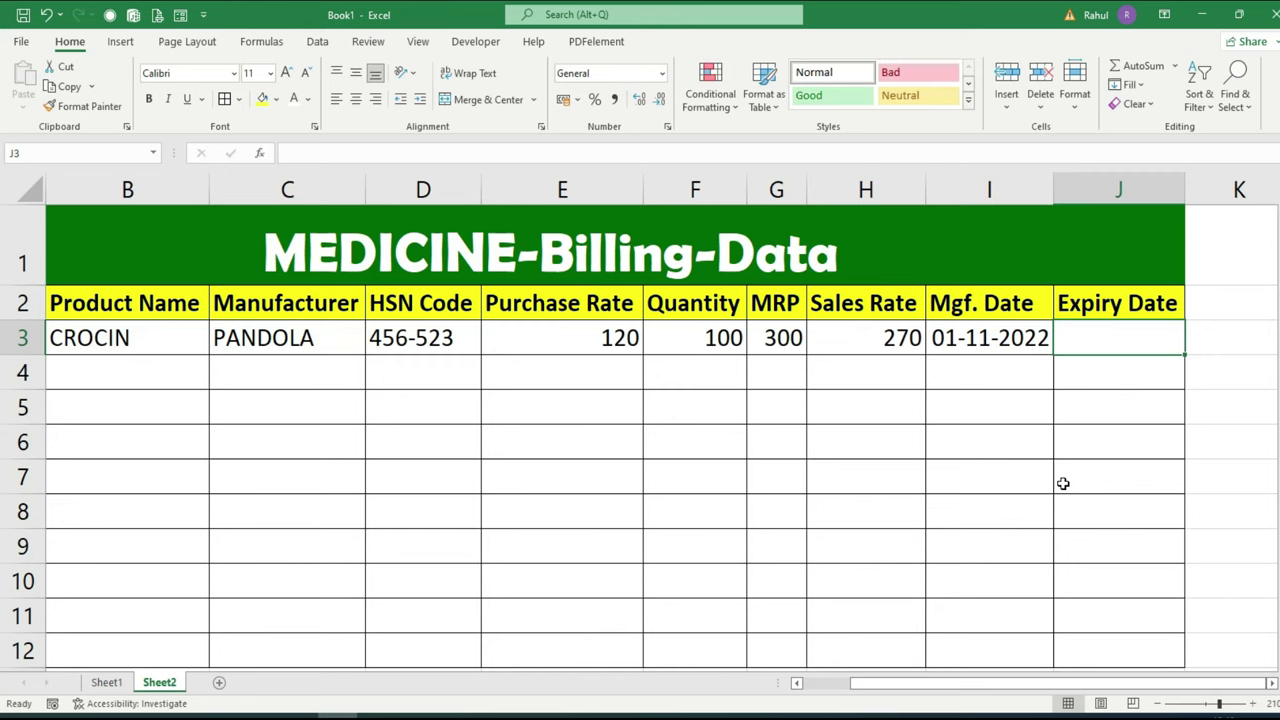
type("30-12-")
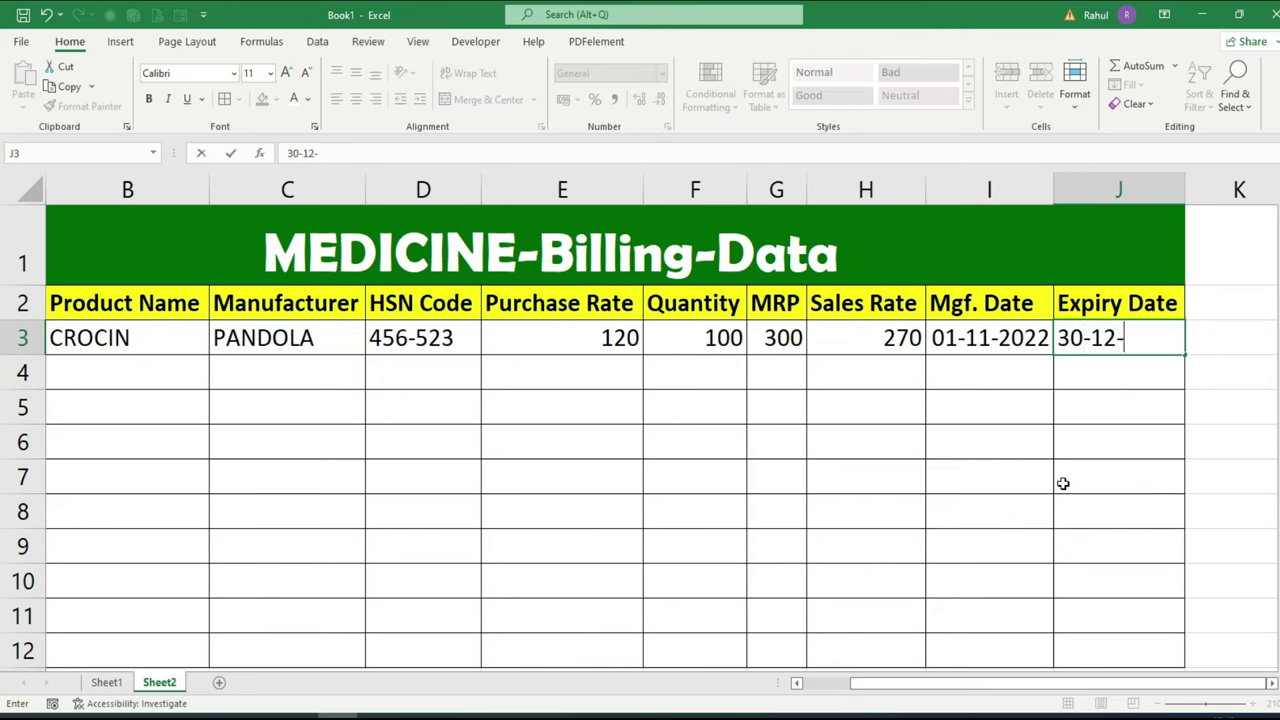
type("2023")
left_click_drag(962, 684, 940, 684)
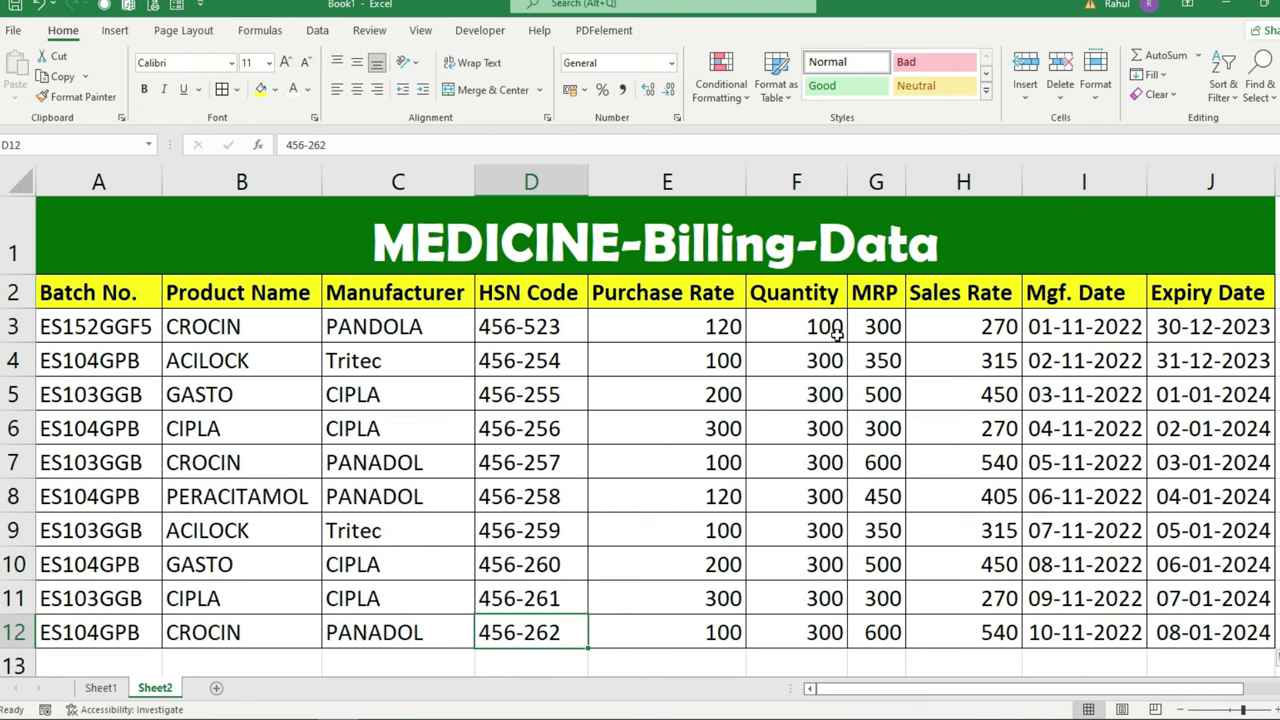
Examine the number formatting of the Purchase Rate values on Sheet1
left_click(100, 688)
left_click(703, 505)
left_click(663, 338)
key("ctrl+shift+Down")
left_click_drag(663, 338, 655, 645)
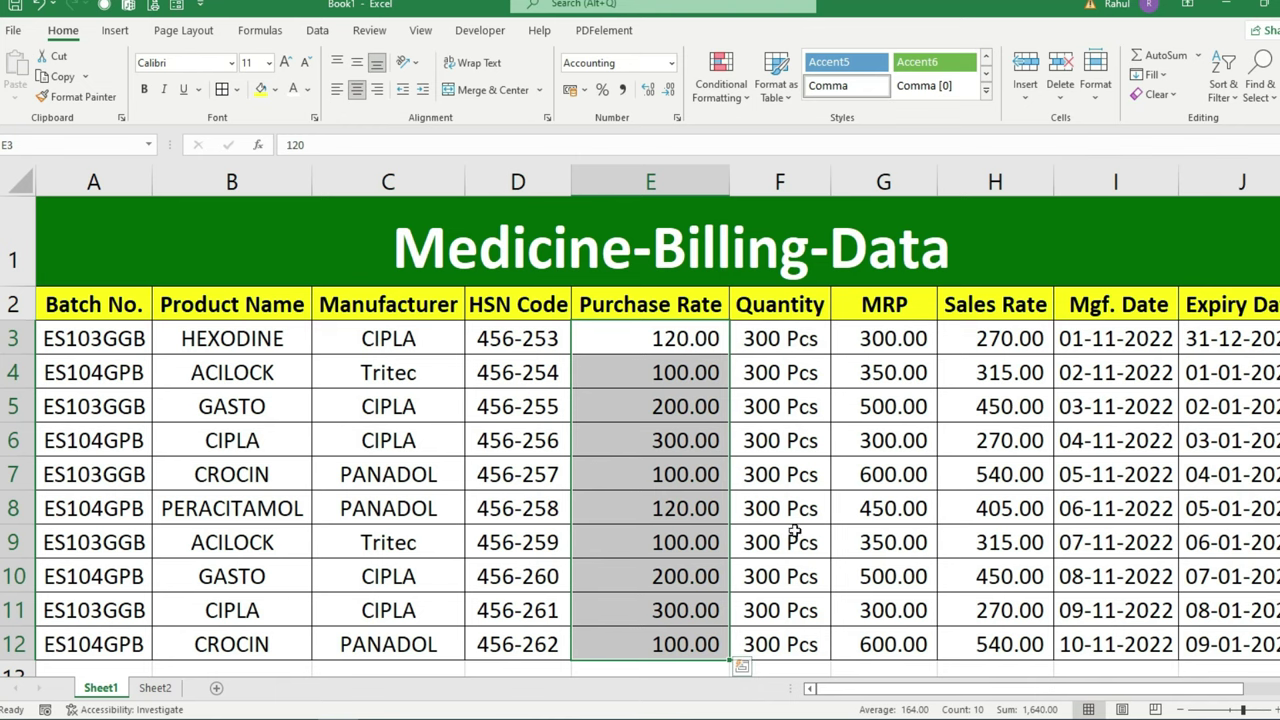
Apply the Comma style to the Purchase Rate and Sales Rate values in rows 3 to 12 on Sheet2
left_click(156, 687)
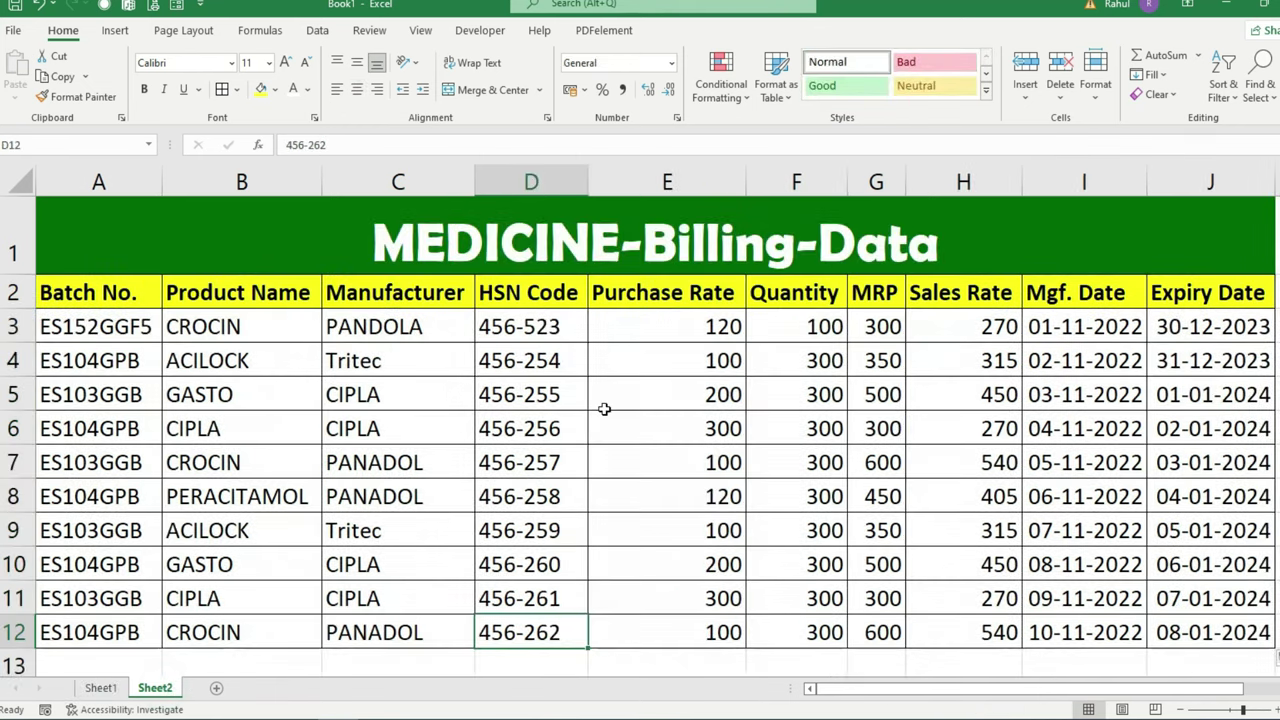
left_click_drag(687, 362, 691, 634)
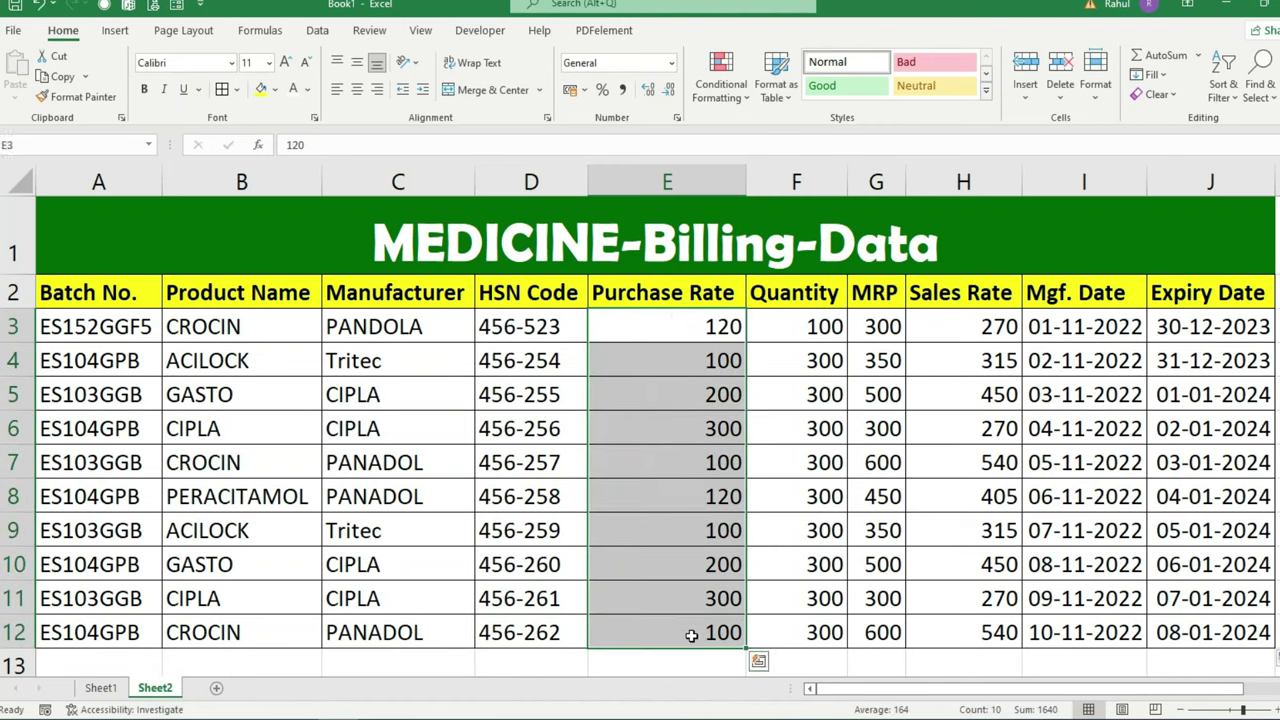
left_click(624, 92)
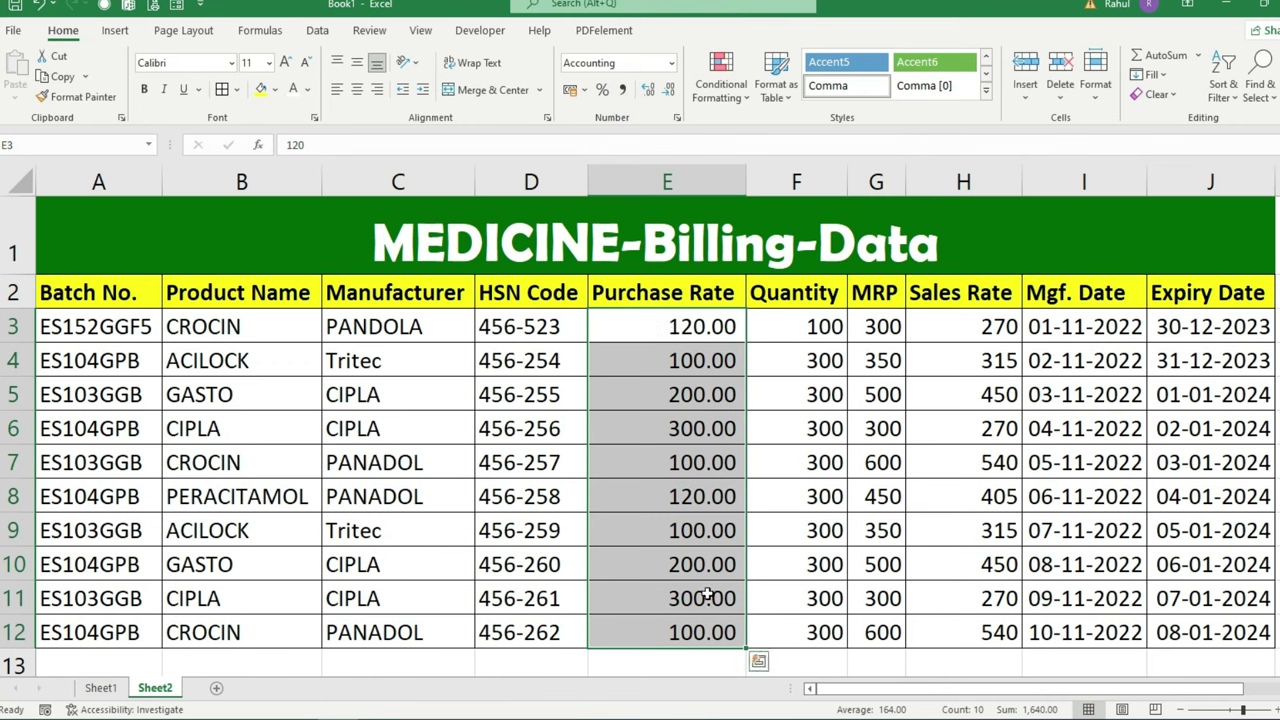
left_click_drag(965, 326, 950, 630)
left_click(622, 90)
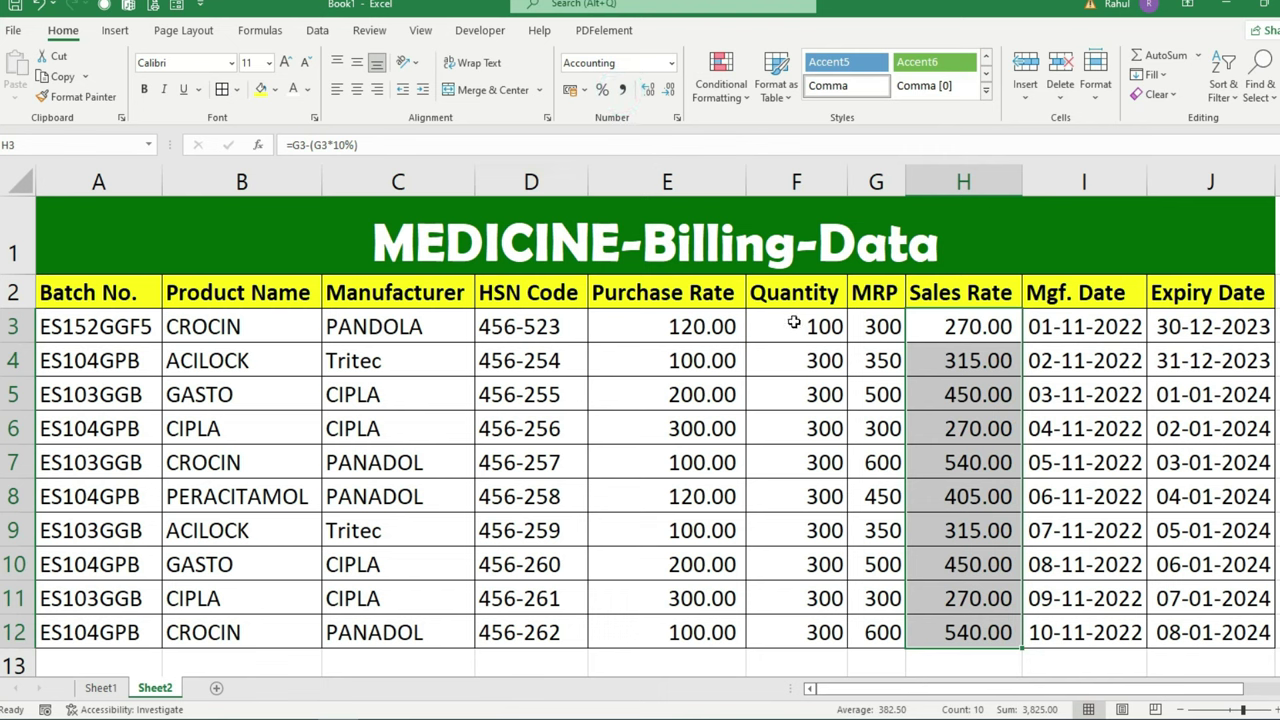
Try adding the unit "Pcs" directly to the first Quantity value in F3
left_click_drag(793, 324, 780, 622)
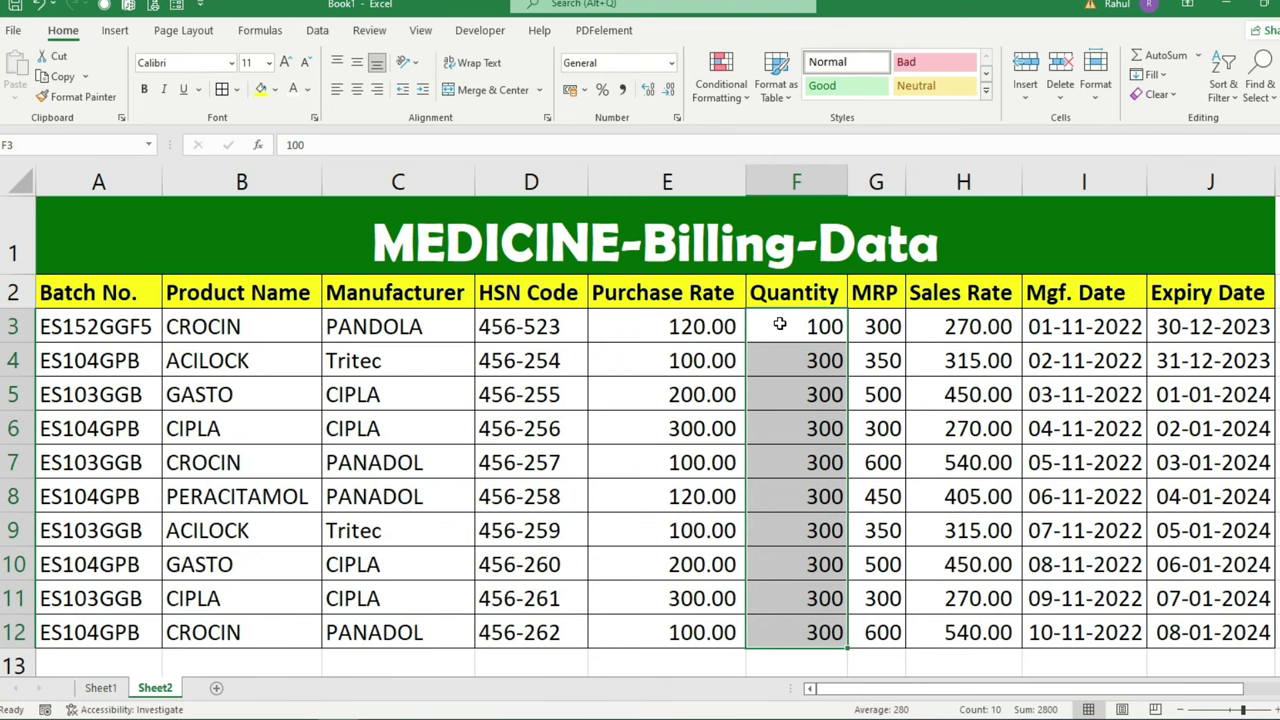
double_click(838, 326)
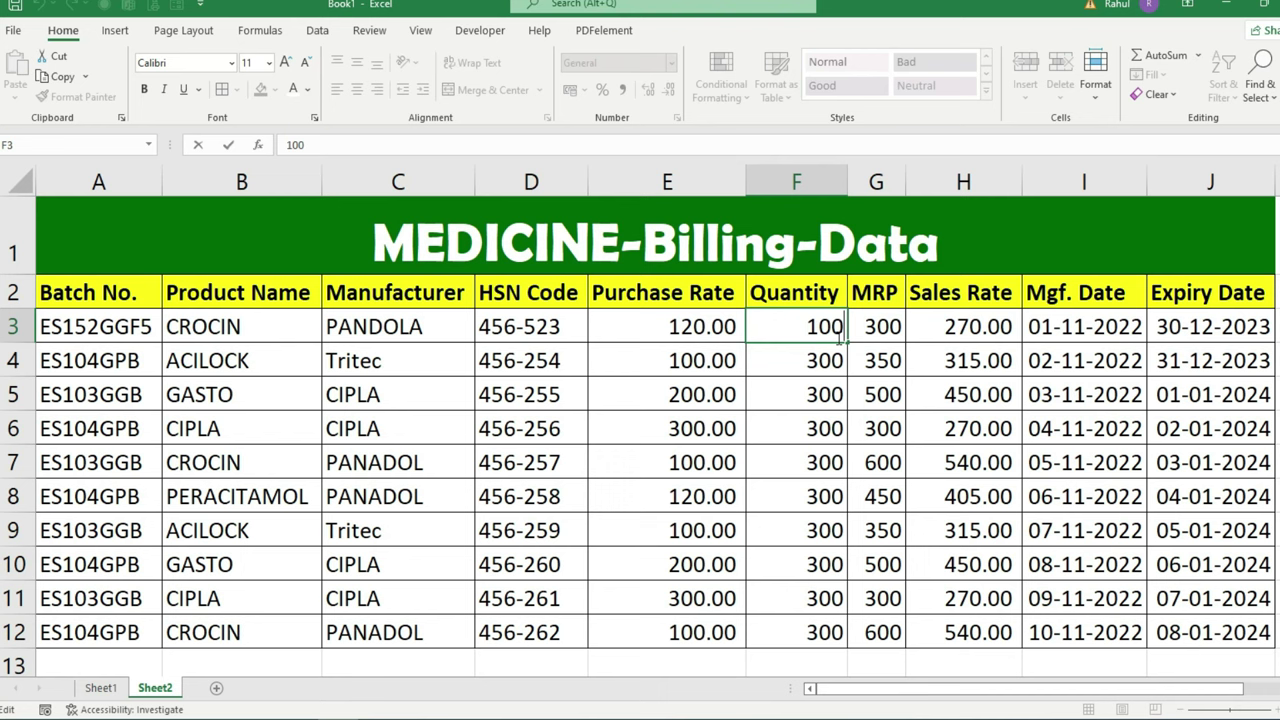
type("p")
key("BackSpace")
key("BackSpace")
type("Pcs")
key("Return")
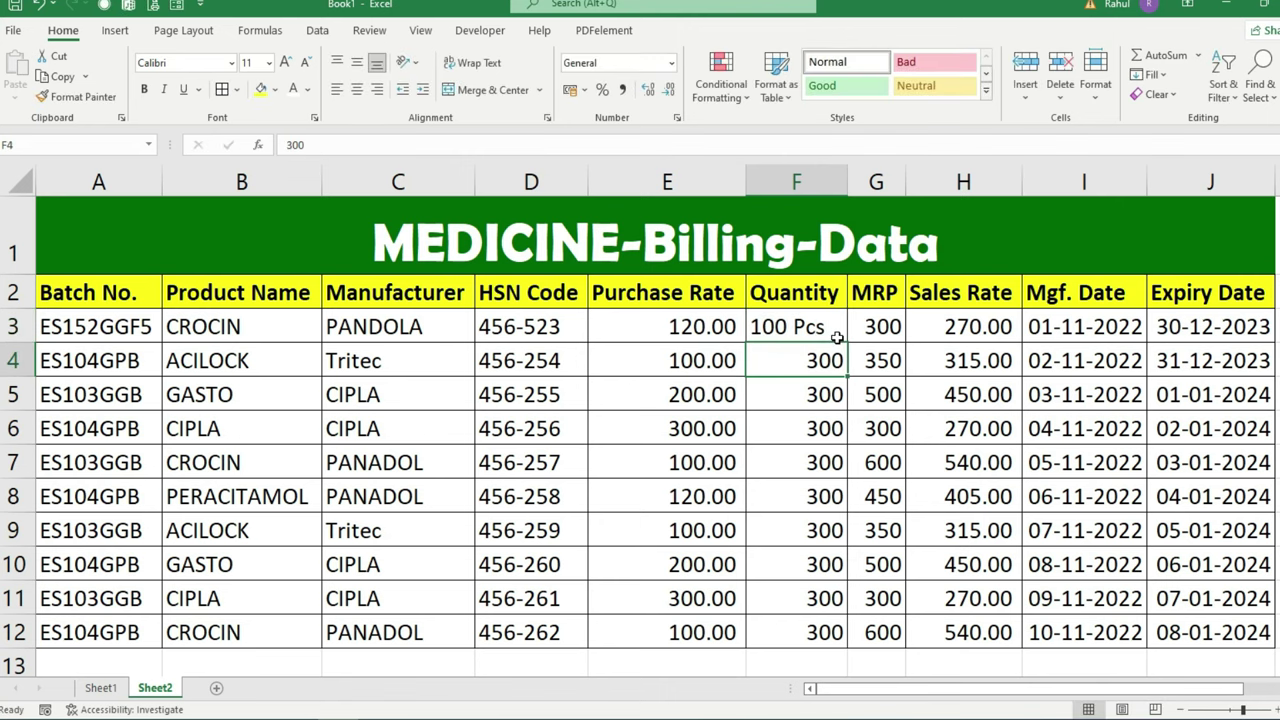
Remove the unit text from the Quantity value in F3, leaving only 100
left_click(822, 330)
left_click(354, 143)
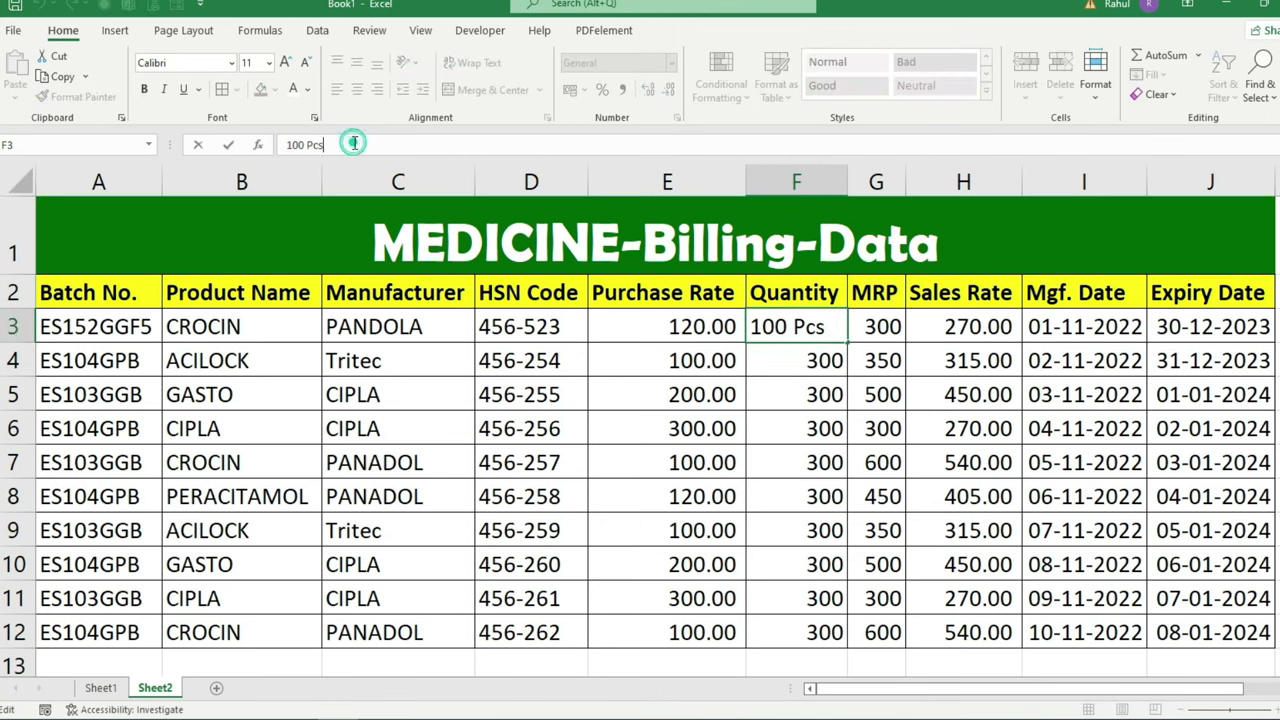
key("BackSpace")
key("BackSpace")
key("Return")
Apply the custom number format # "Pkt" to the Quantity values in F3:F12
left_click_drag(805, 334, 777, 634)
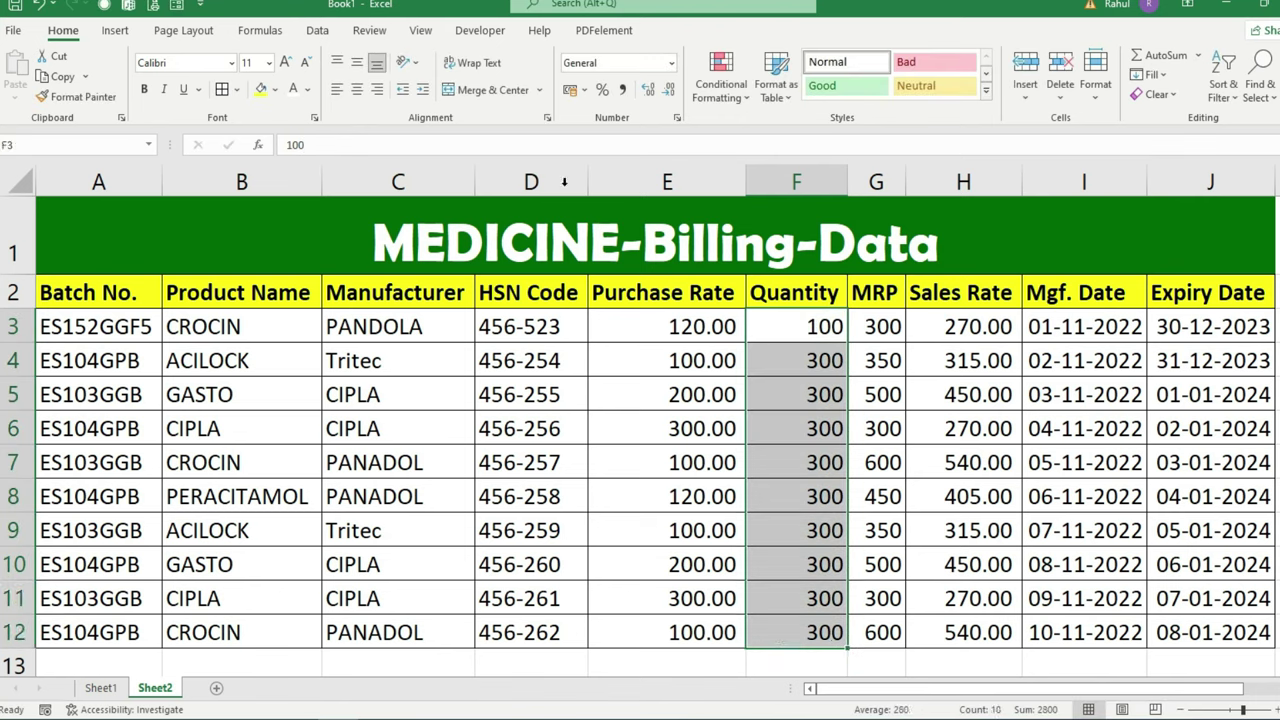
left_click(677, 120)
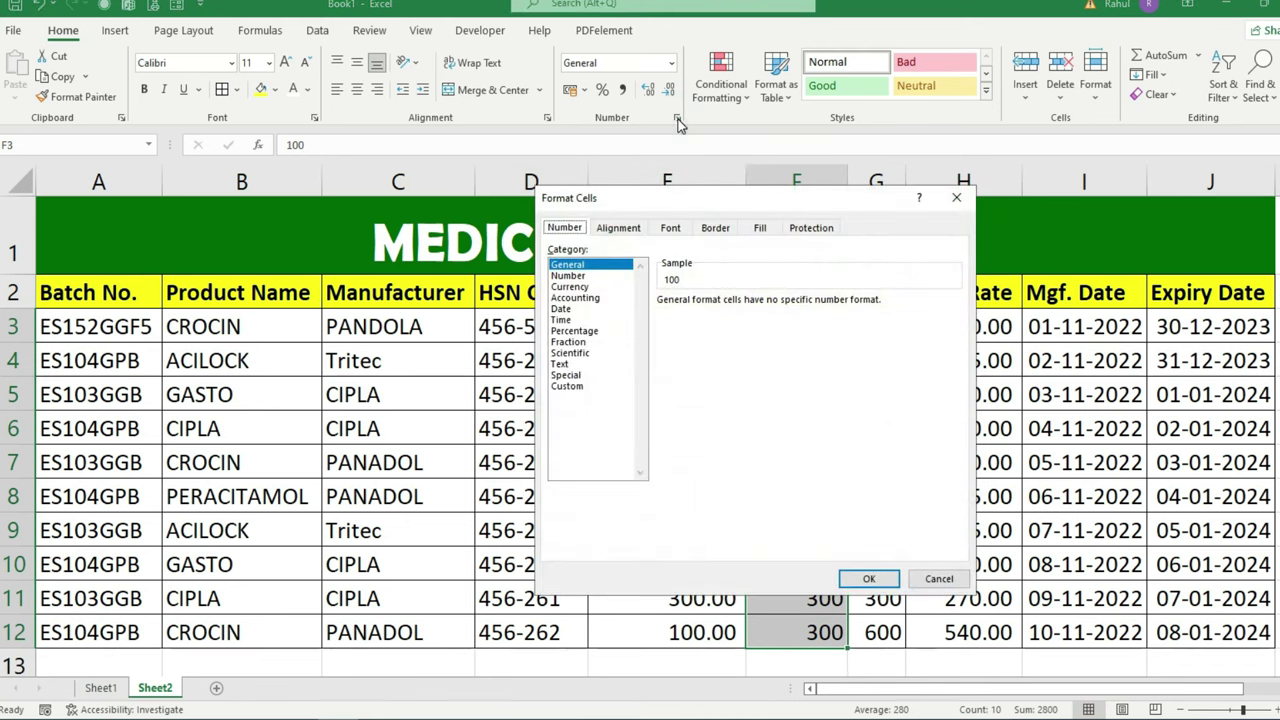
left_click(568, 387)
left_click_drag(706, 197, 1036, 214)
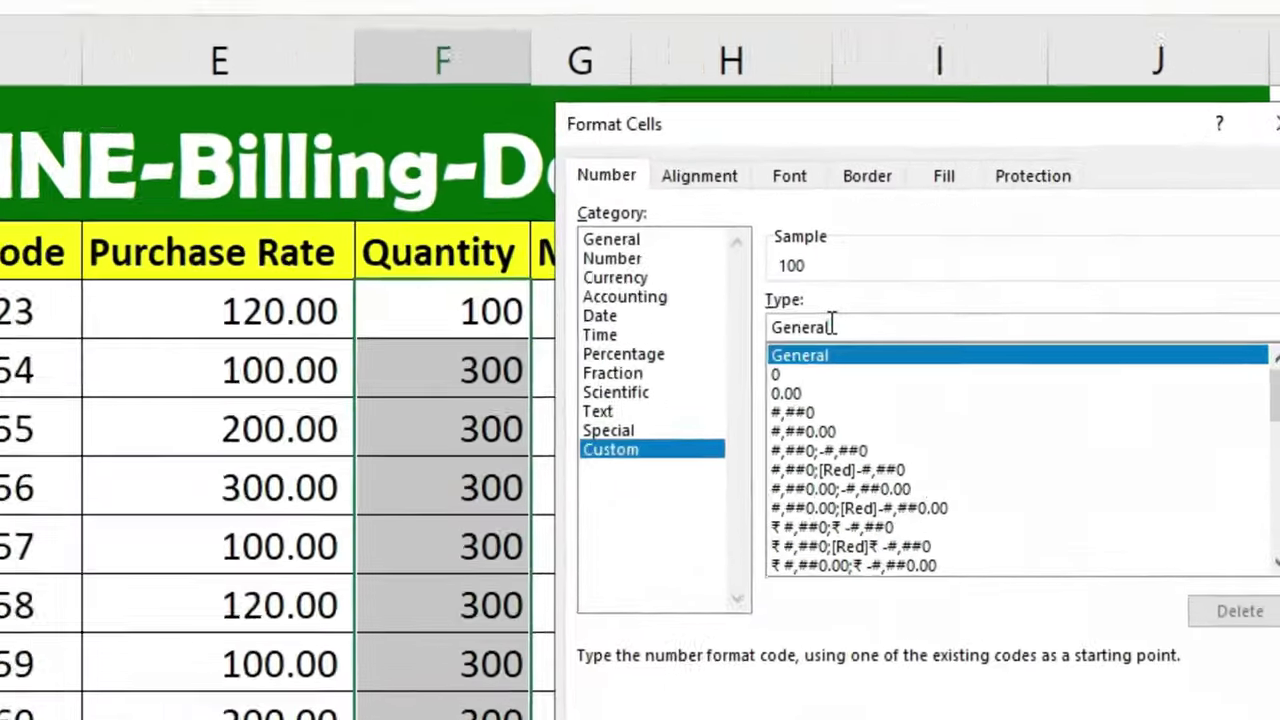
double_click(831, 326)
key("BackSpace")
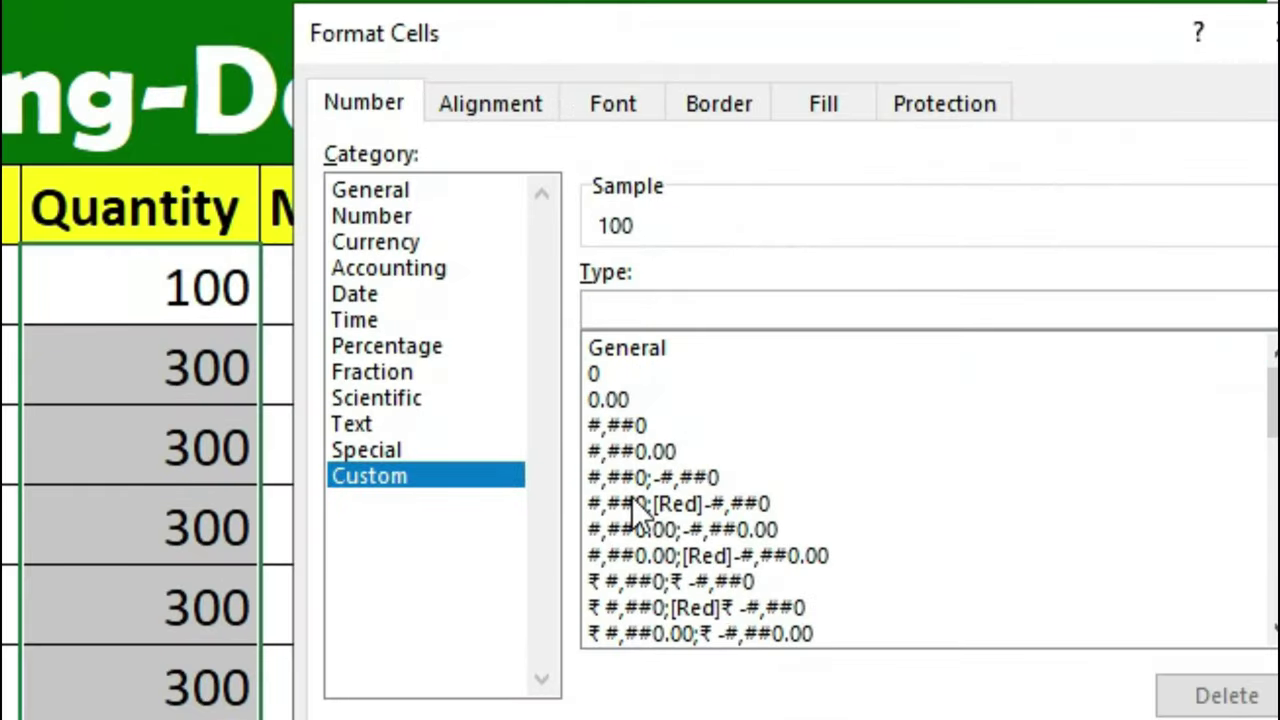
type("#")
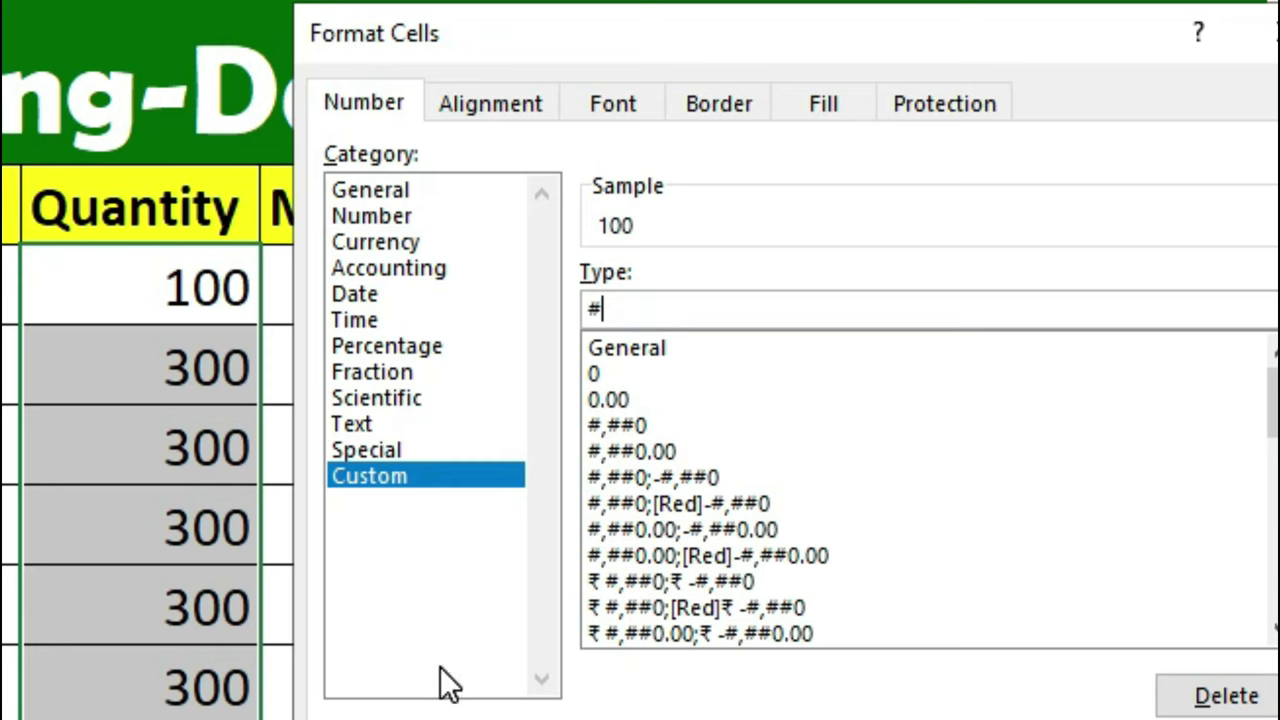
left_click(643, 308)
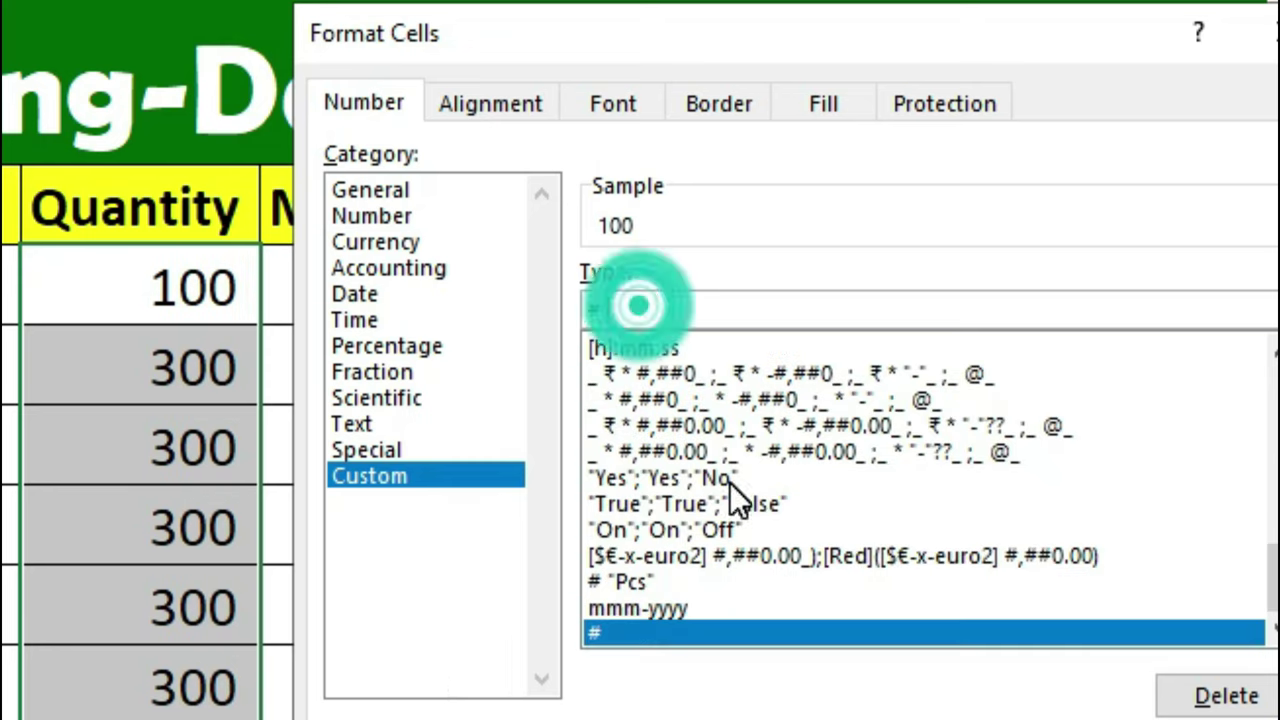
type("\"Pkt\"")
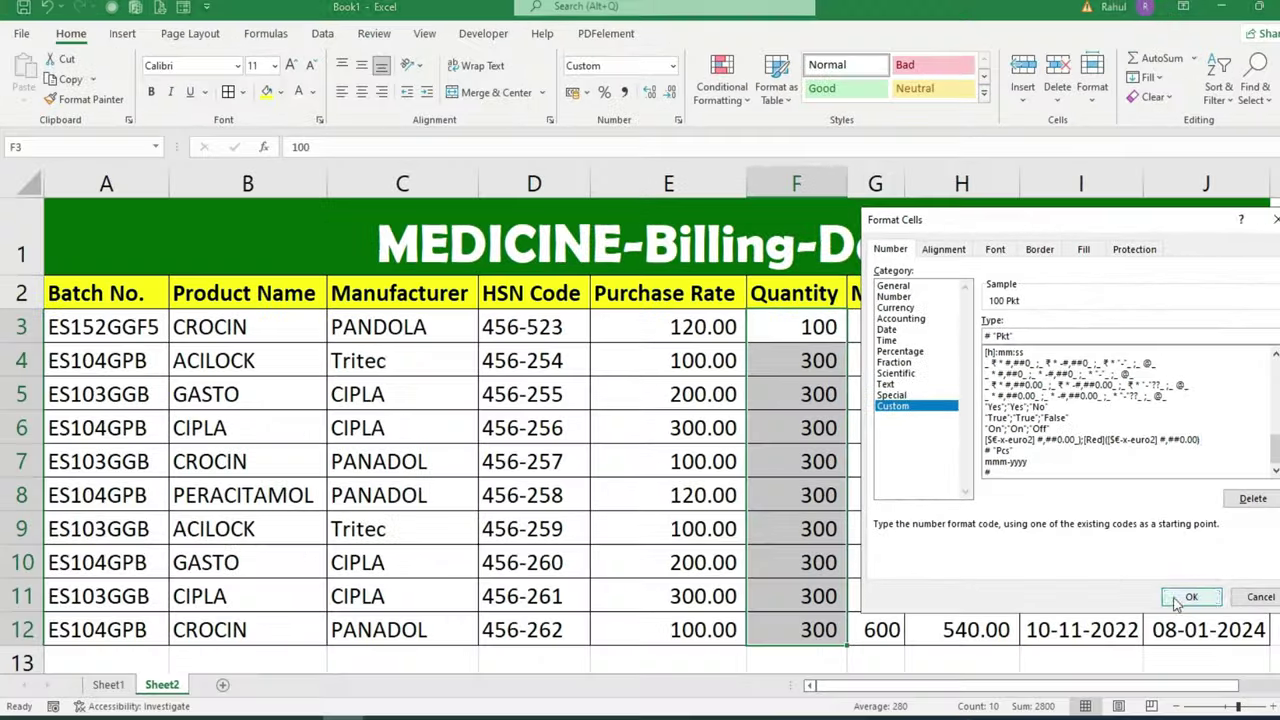
left_click(1173, 596)
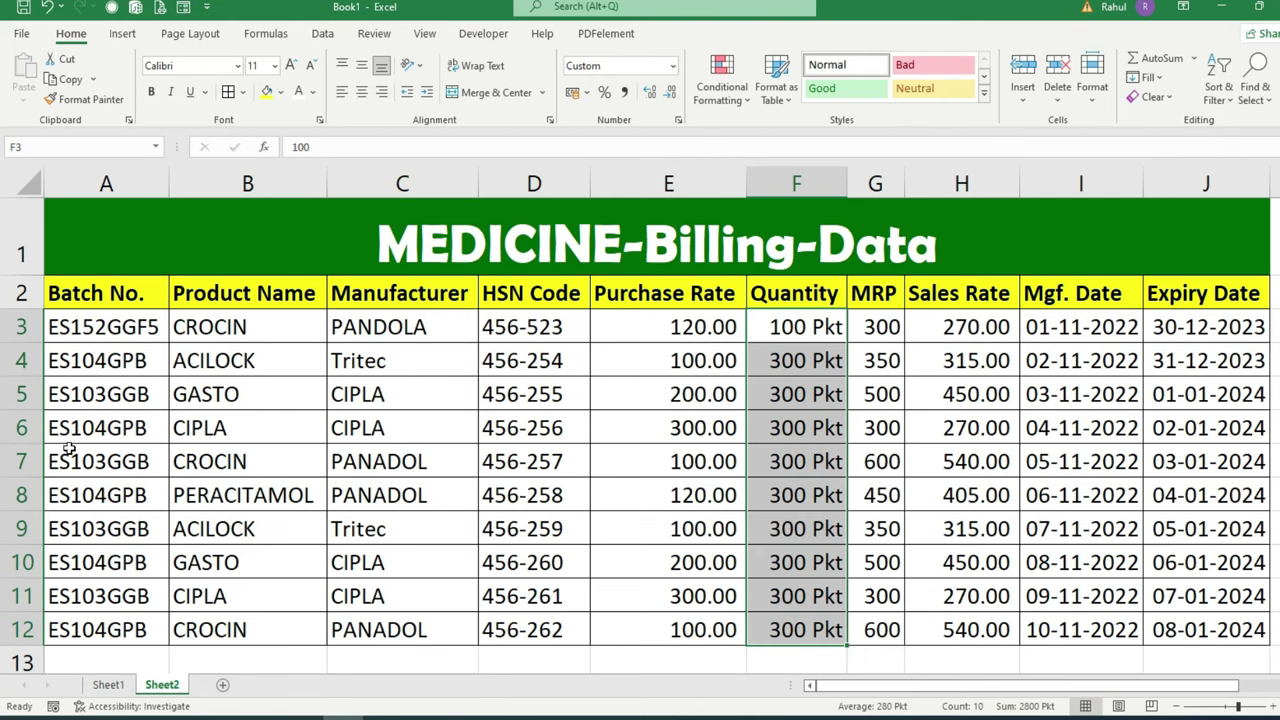
Fill the Batch No. values with light gold and the Mgf. Date and Expiry Date values with light blue
left_click_drag(100, 334, 79, 613)
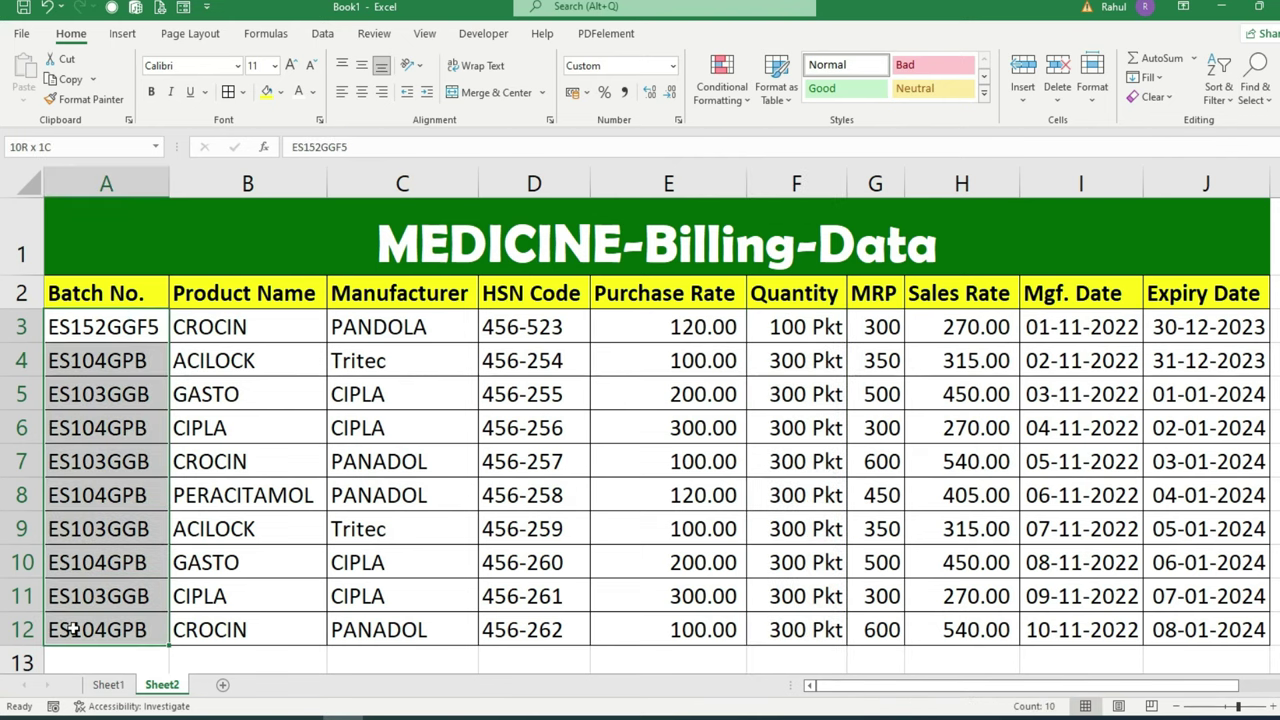
left_click(282, 91)
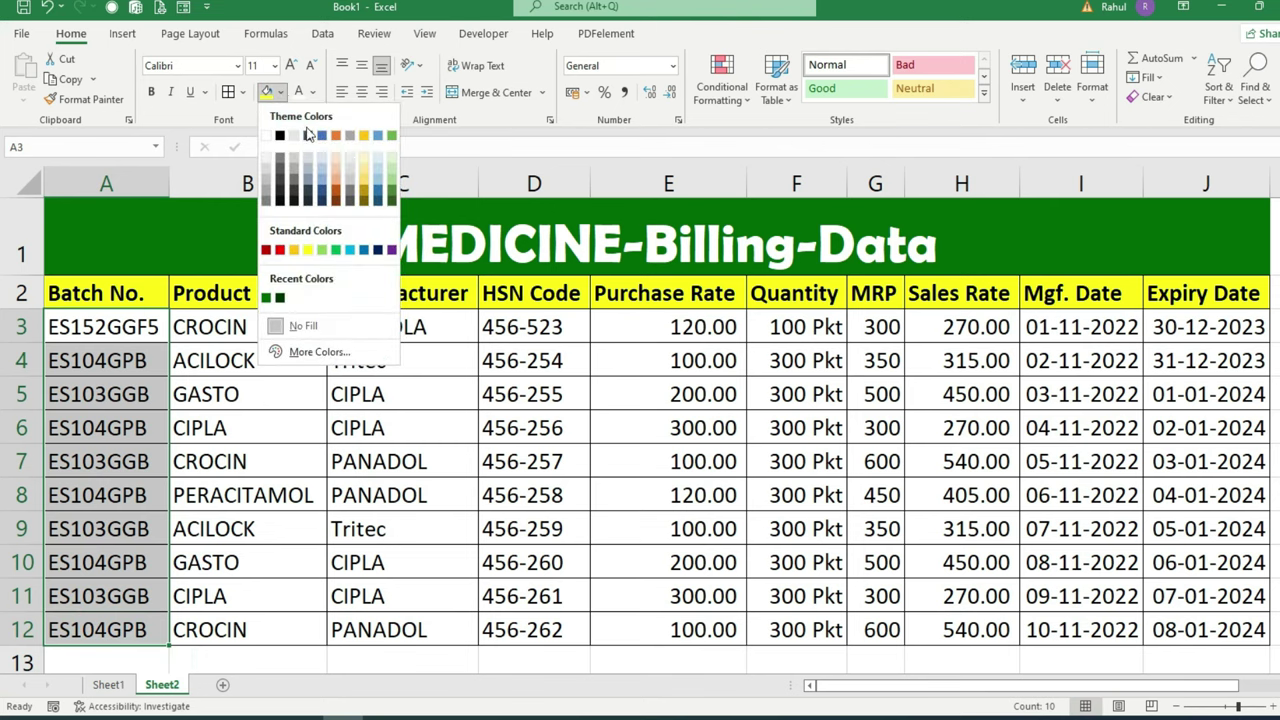
left_click(364, 161)
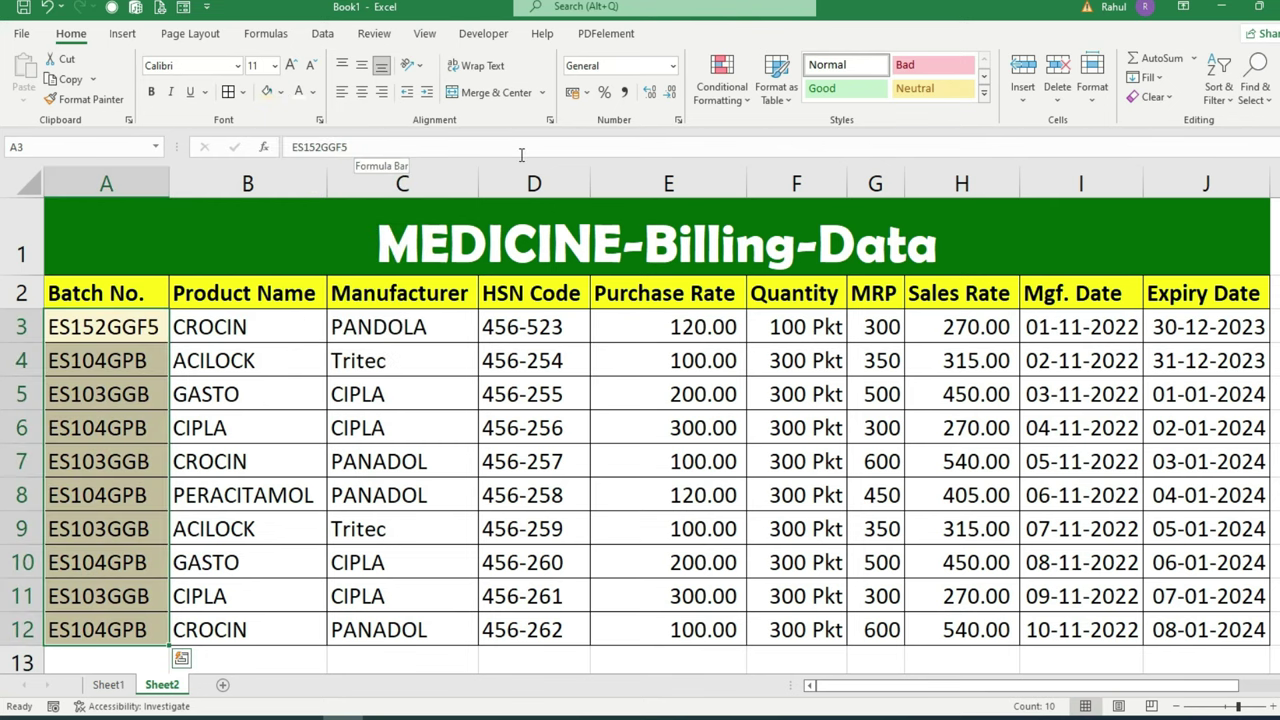
left_click_drag(1070, 338, 1200, 632)
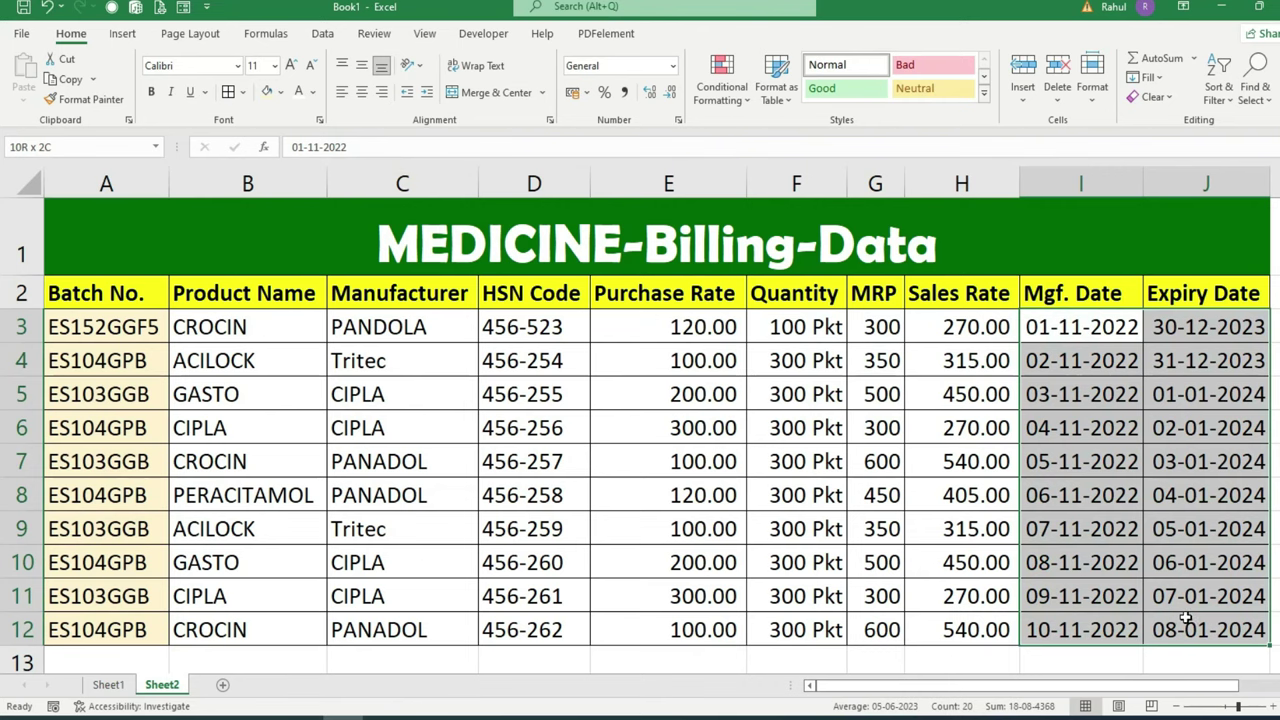
left_click(284, 92)
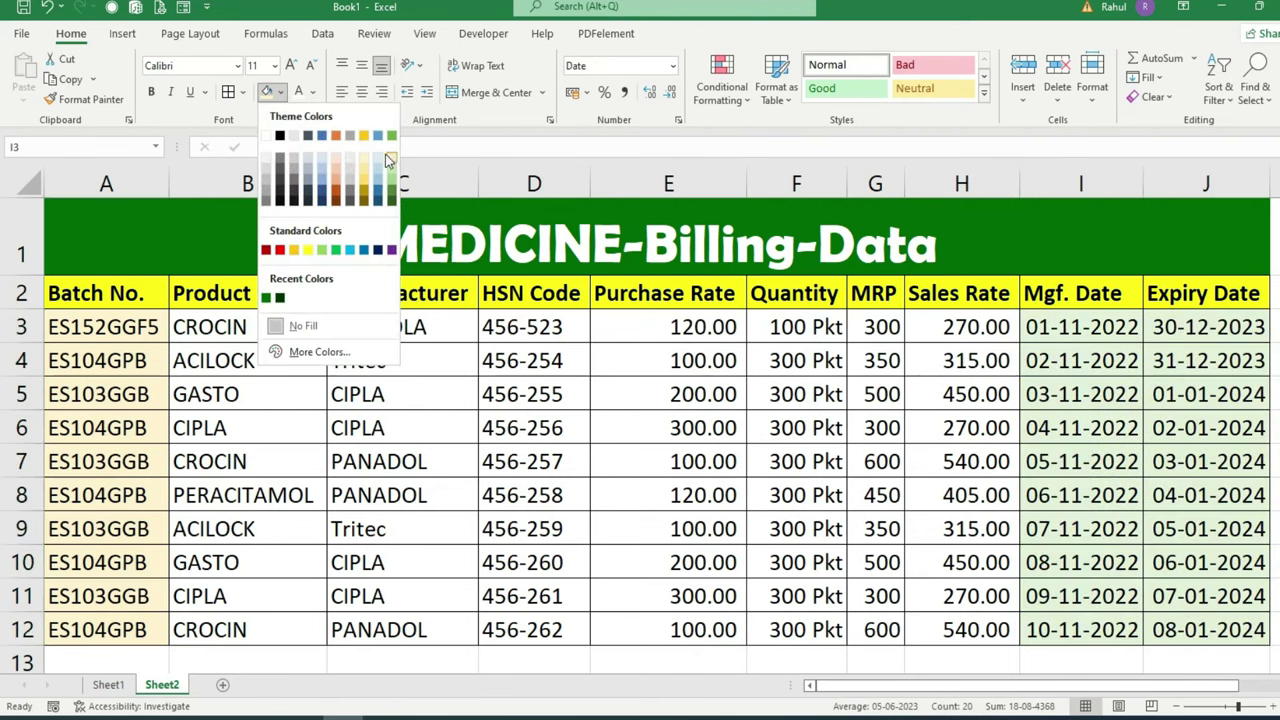
left_click(380, 162)
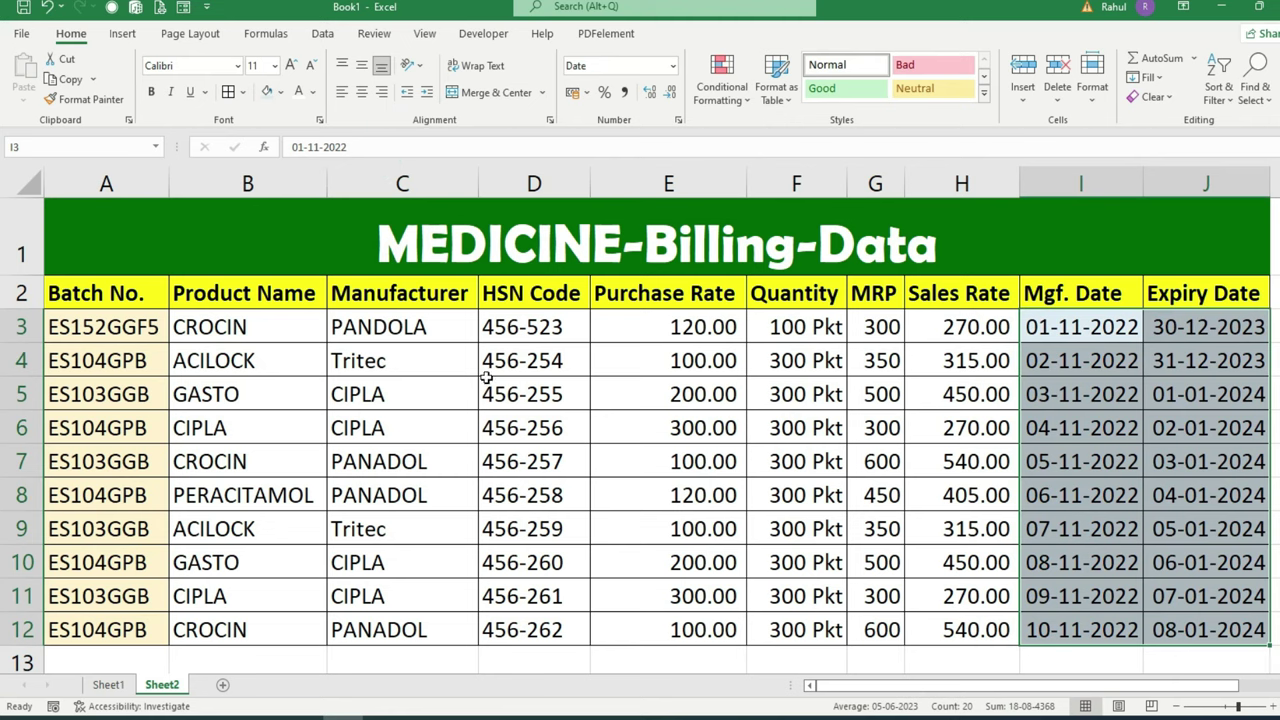
Give the HSN Code values in D3:D12 a dark red fill with bold white text
left_click_drag(522, 326, 532, 627)
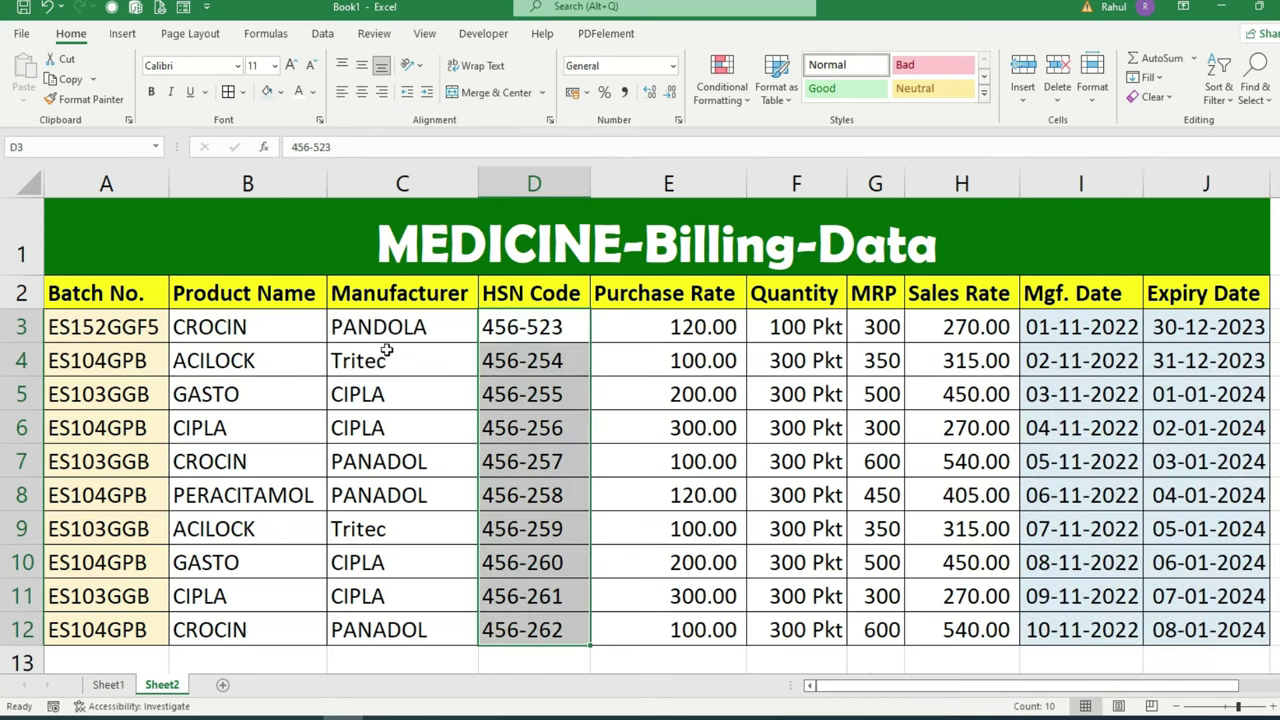
left_click(281, 92)
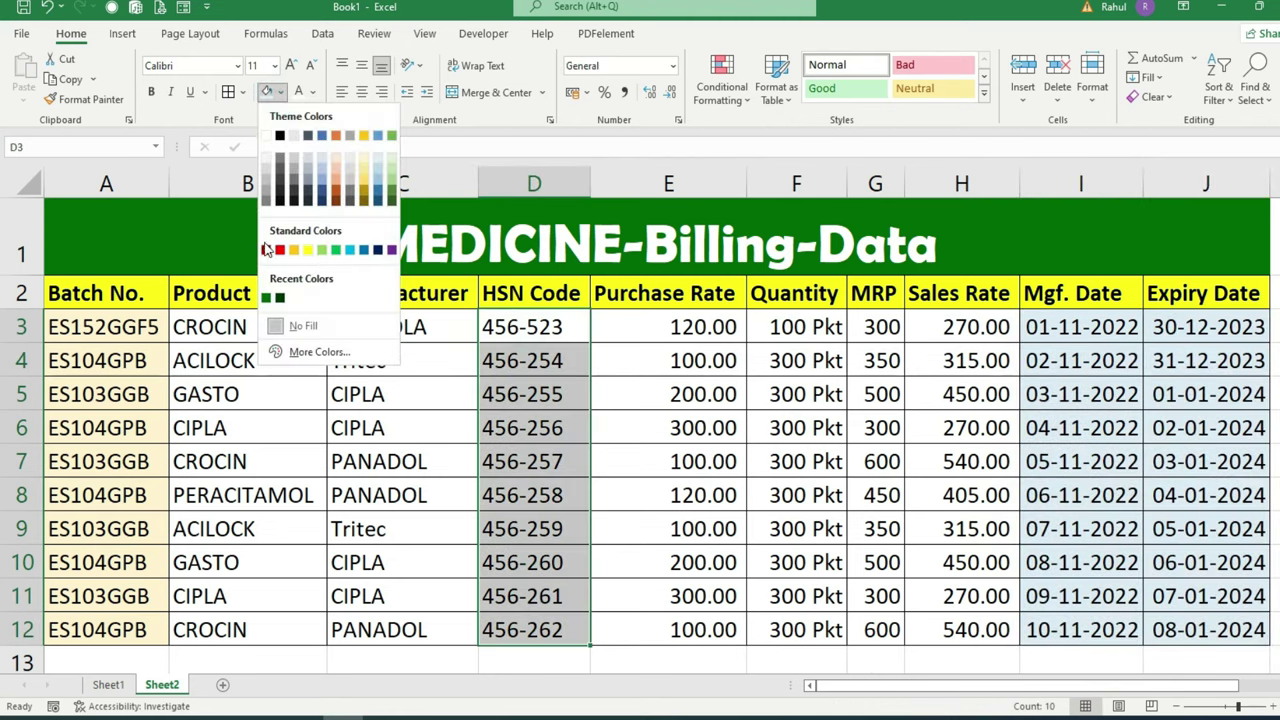
left_click(264, 249)
left_click(298, 91)
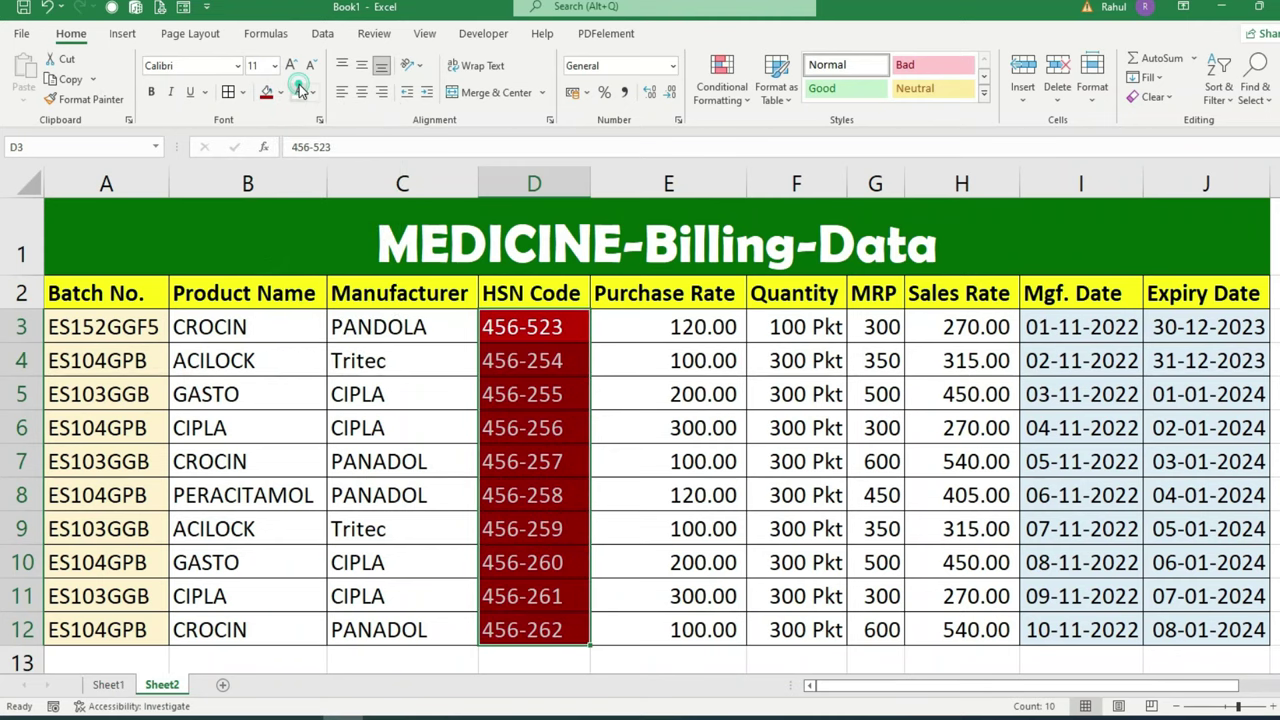
left_click(151, 91)
left_click(752, 455)
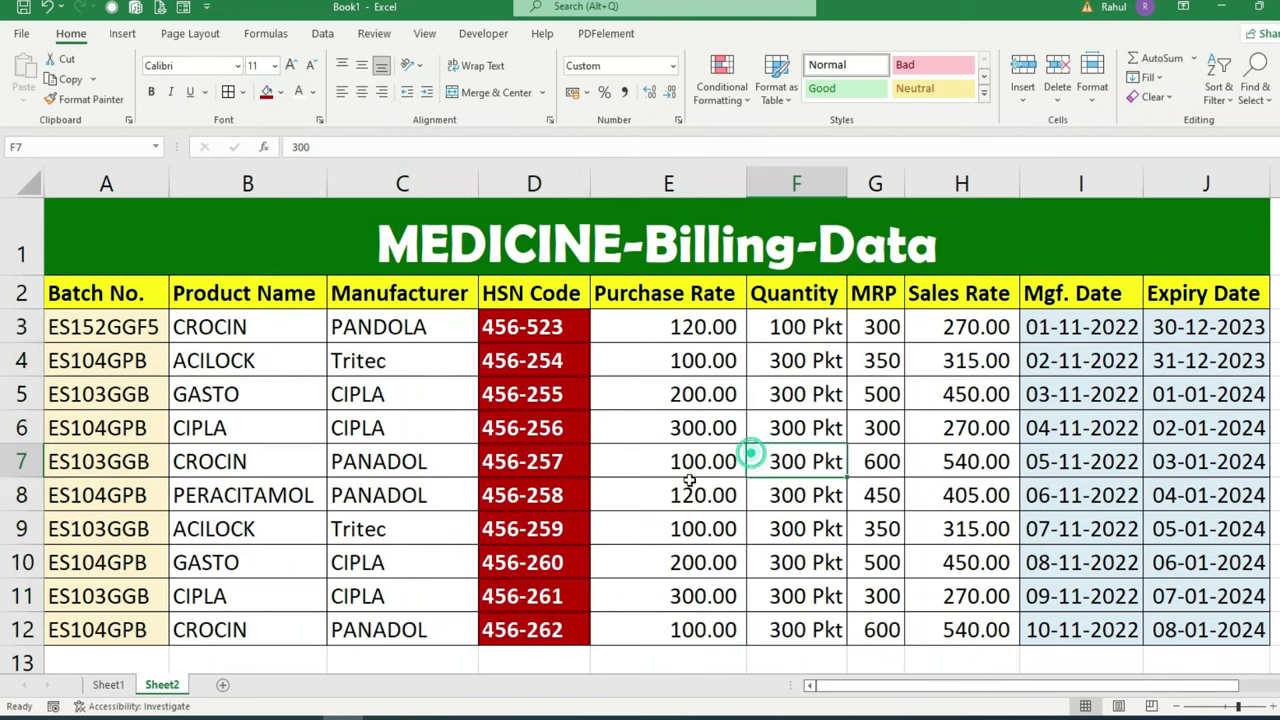
left_click(803, 570)
left_click(829, 632)
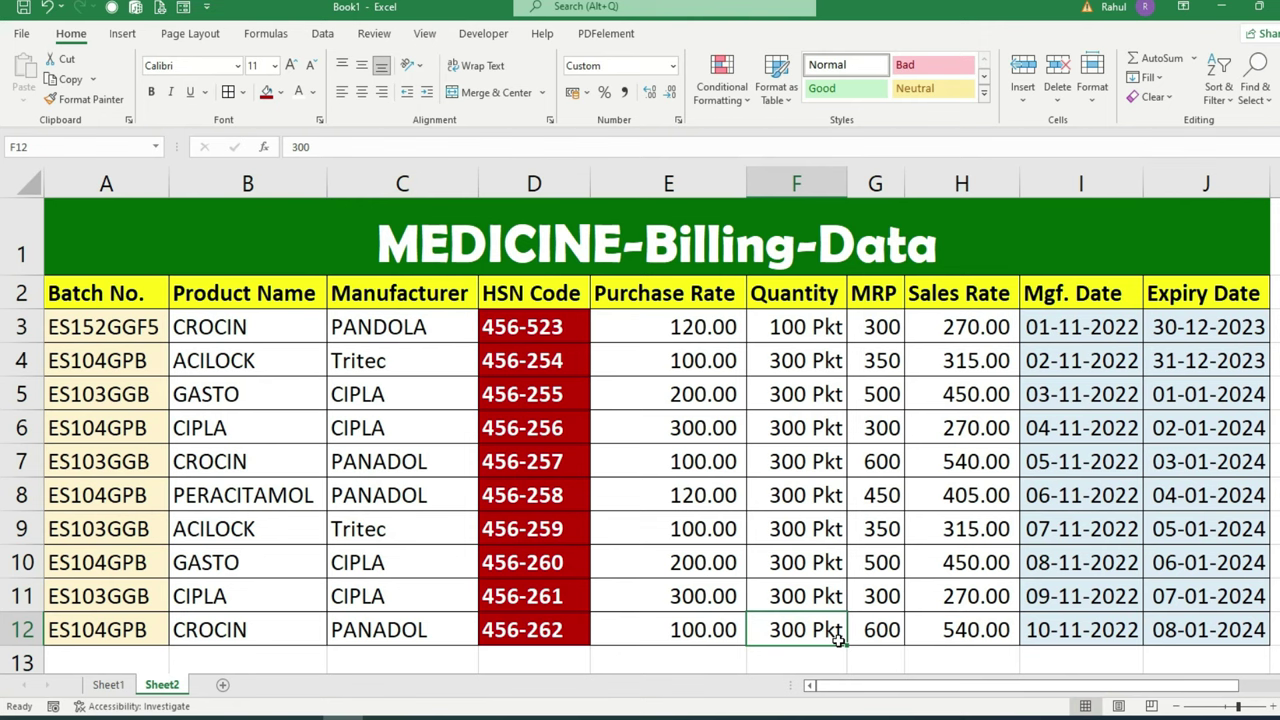